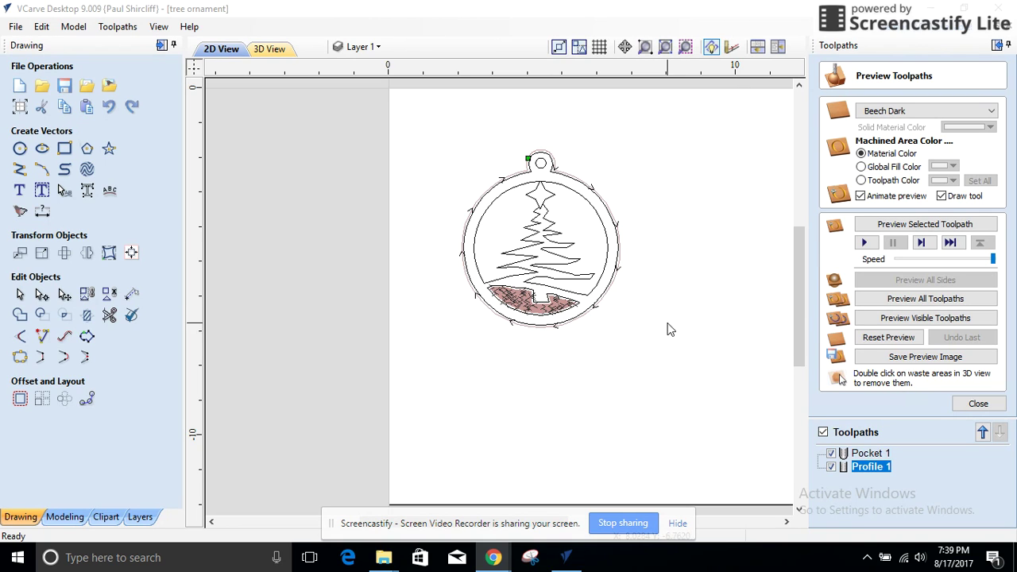
Show the tree ornament's Pocket 1 and Profile 1 toolpaths on Beech Dark stock in 3D
{"action": "left_click", "coordinate": [268, 49]}
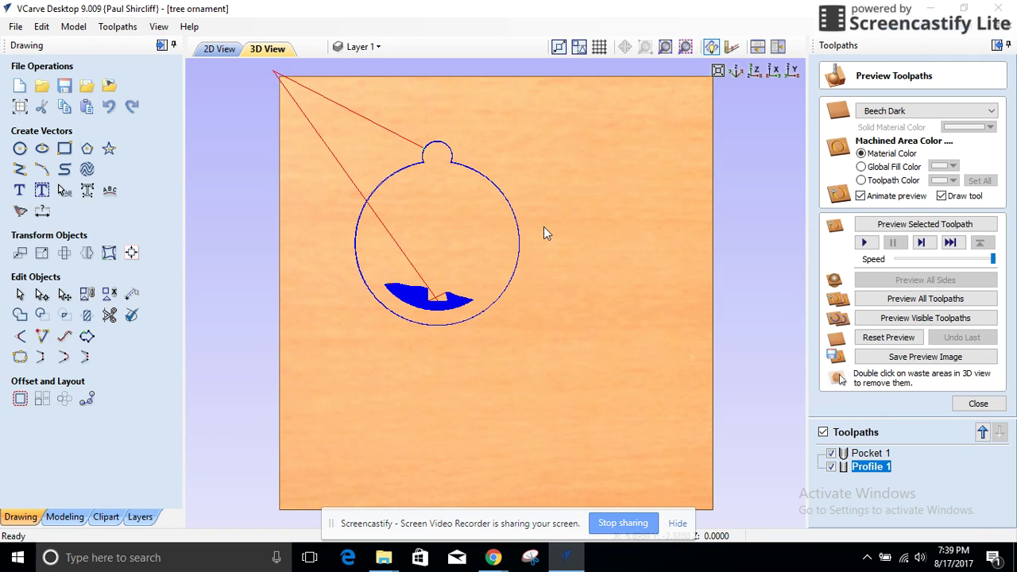
Simulate the tree toolpaths, then return to 2D with the tree and inner ring vectors selected
{"action": "left_click", "coordinate": [903, 318]}
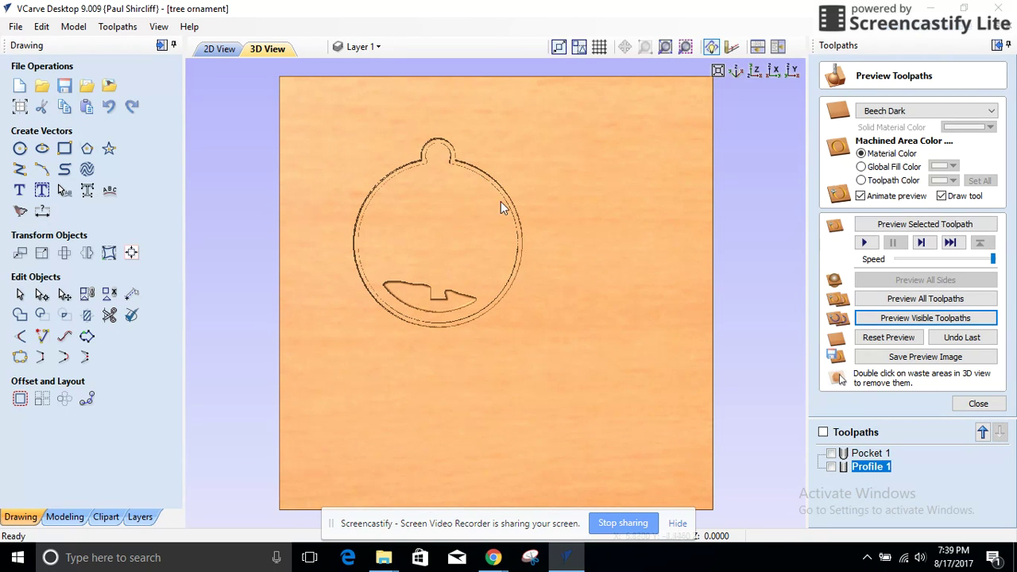
{"action": "left_click", "coordinate": [221, 49]}
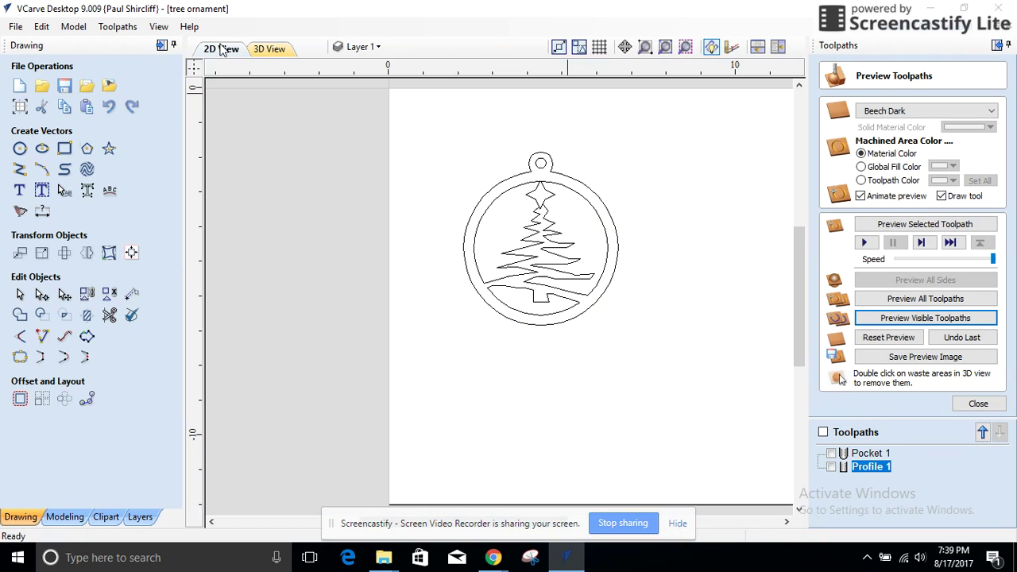
{"action": "left_click", "coordinate": [550, 231]}
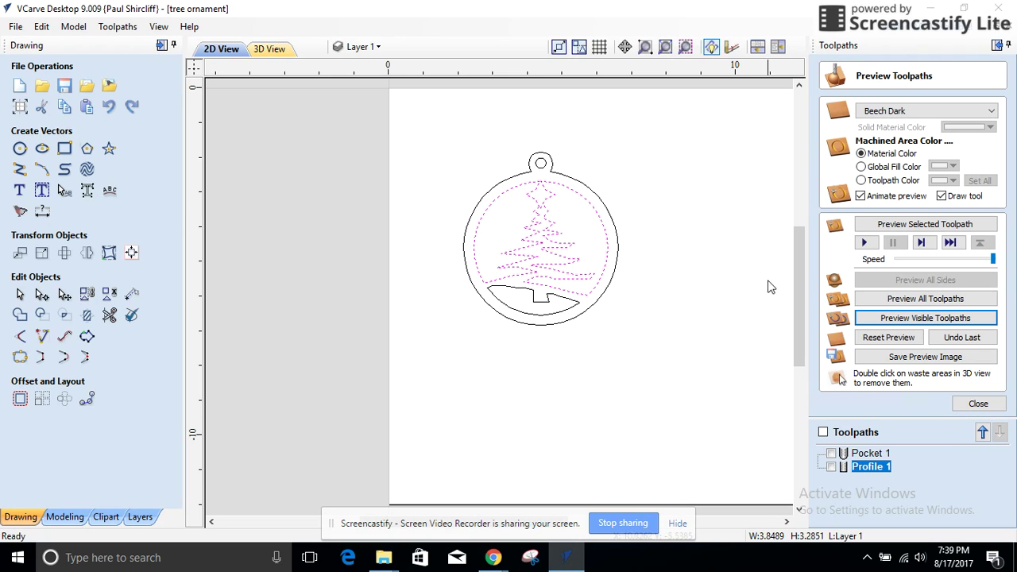
{"action": "left_click", "coordinate": [978, 405]}
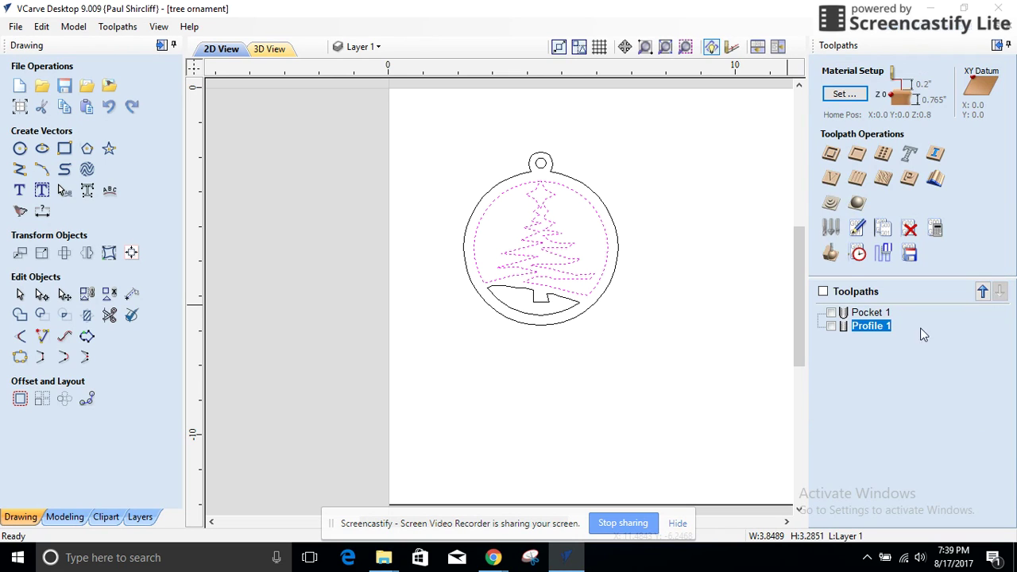
Attempt a profile toolpath around the tree vectors, dismiss the no-toolpath error, and close the file
{"action": "left_click", "coordinate": [831, 156]}
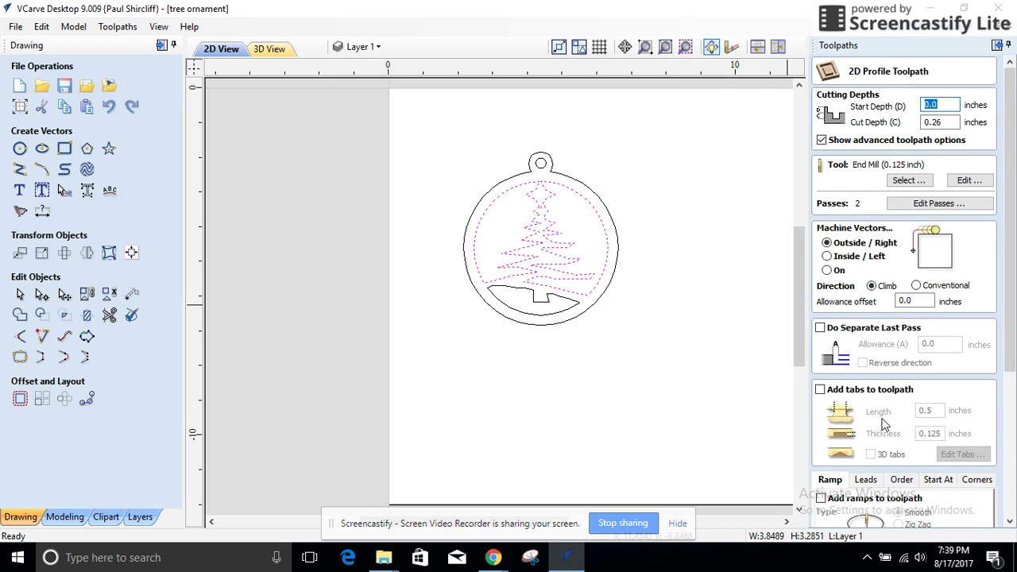
{"action": "scroll", "coordinate": [886, 425], "scroll_direction": "down", "scroll_amount": 6}
{"action": "left_click", "coordinate": [837, 516]}
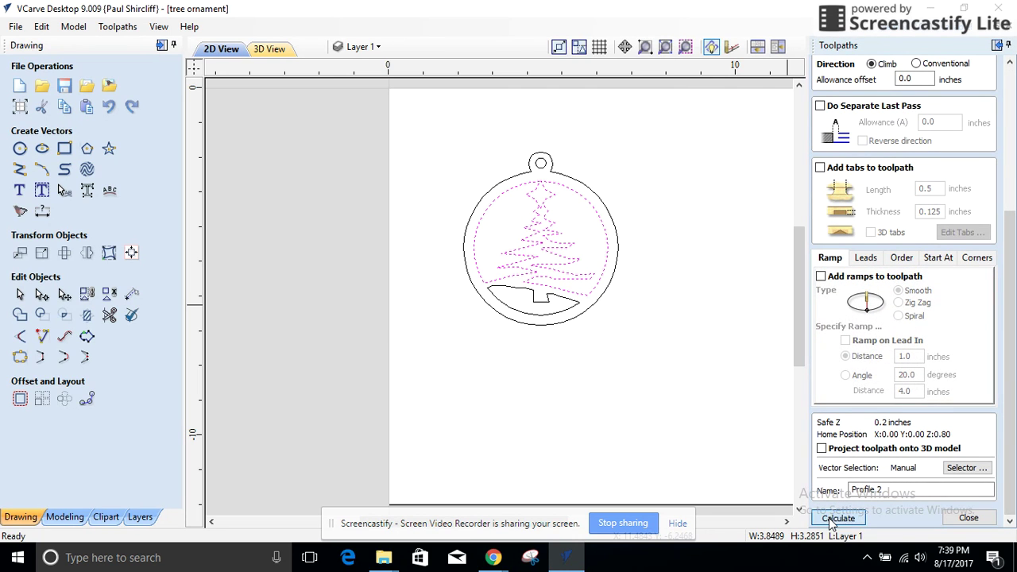
{"action": "left_click", "coordinate": [509, 303]}
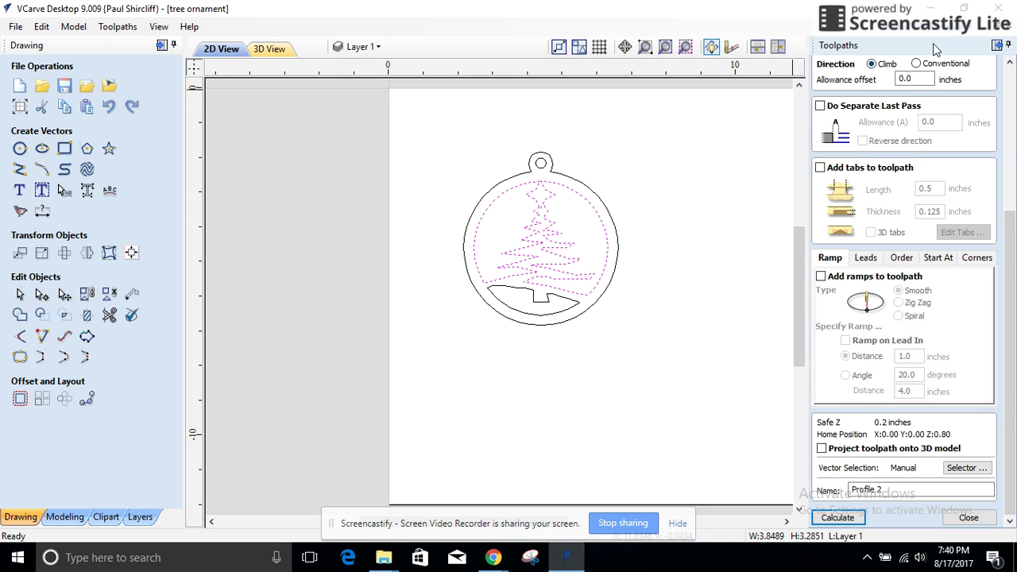
{"action": "left_click", "coordinate": [998, 8]}
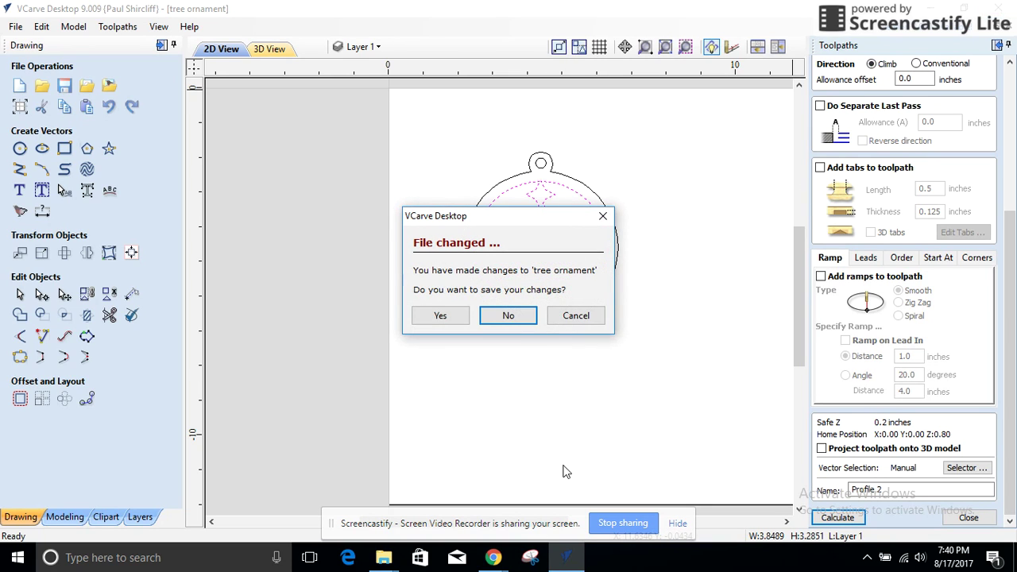
Discard the tree ornament changes, open ornament1, then open 'fancy ornaments' from the carving folder
{"action": "left_click", "coordinate": [506, 316]}
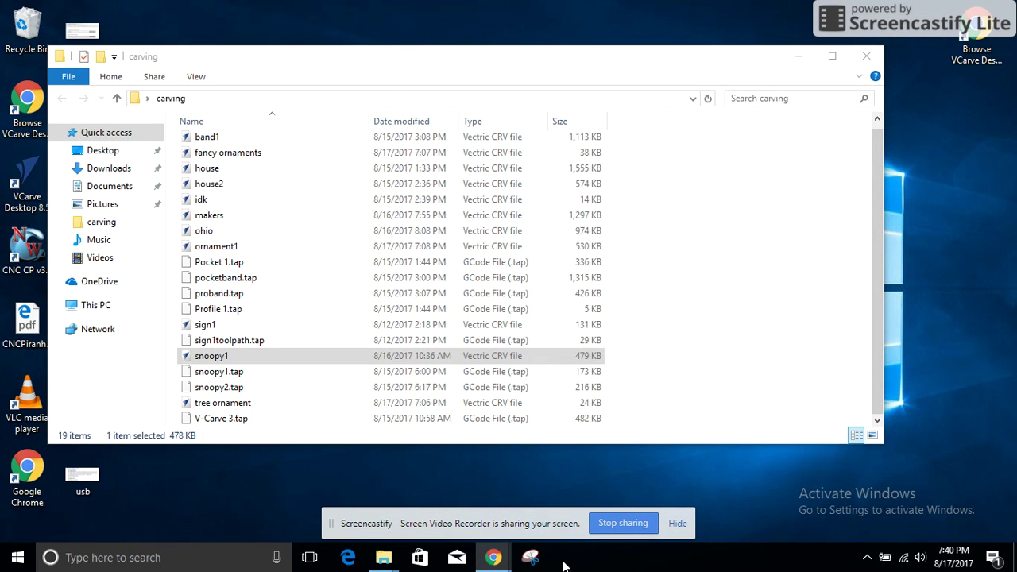
{"action": "left_click", "coordinate": [251, 360]}
{"action": "double_click", "coordinate": [205, 249]}
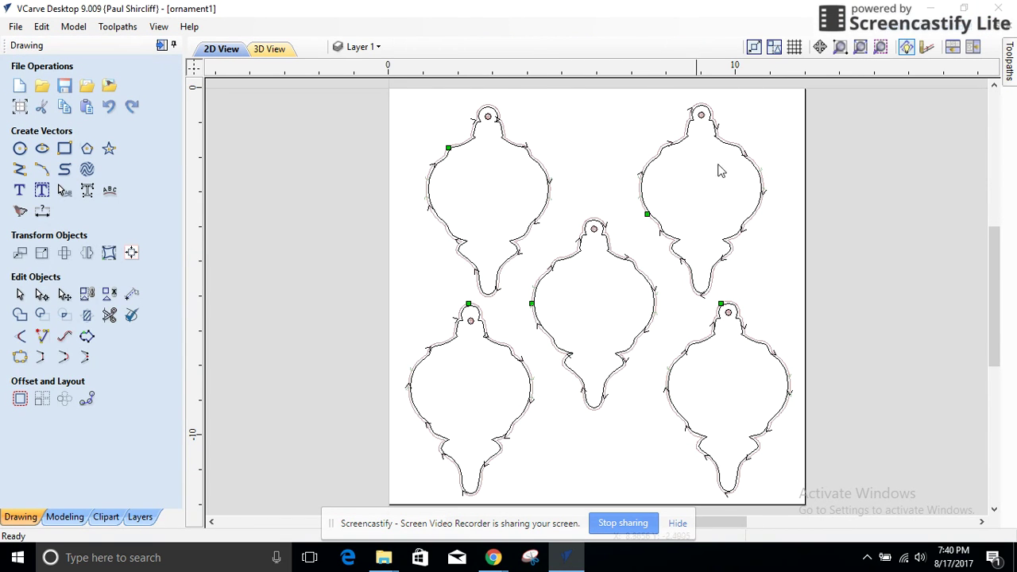
{"action": "left_click", "coordinate": [938, 11]}
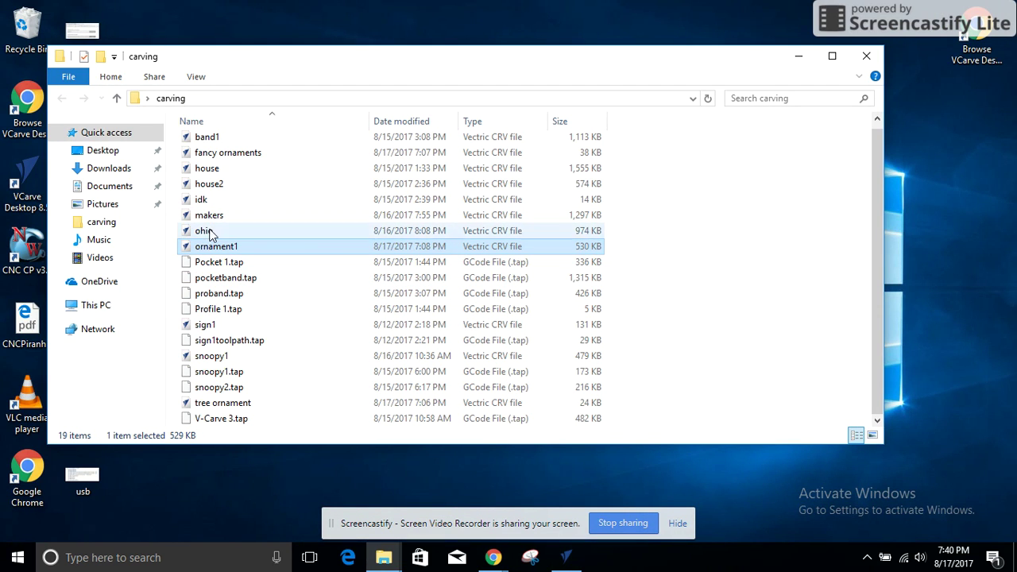
{"action": "double_click", "coordinate": [219, 156]}
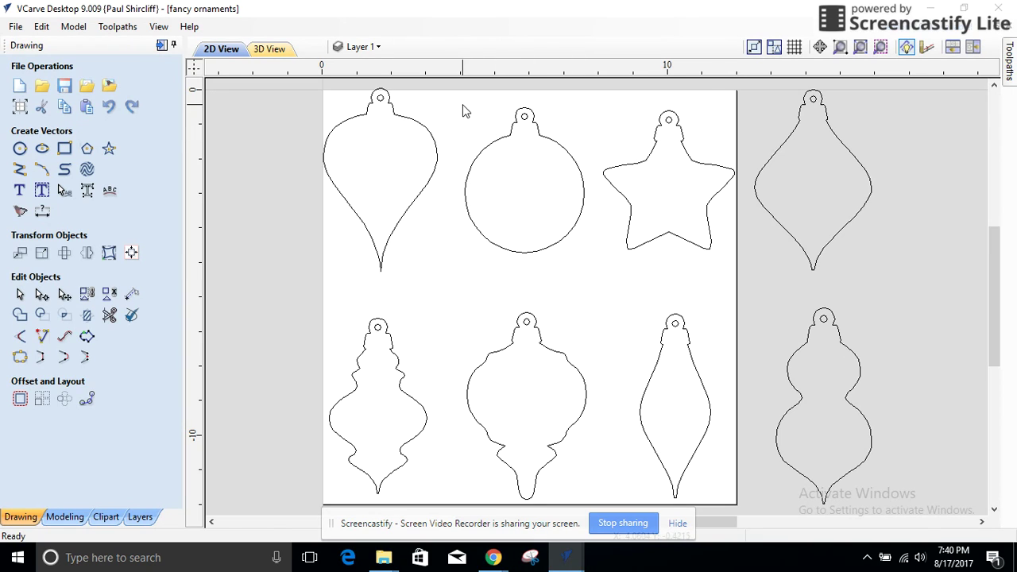
Select the round ornament in the fancy ornaments job, then close that file
{"action": "left_click_drag", "start_coordinate": [462, 104], "coordinate": [591, 271]}
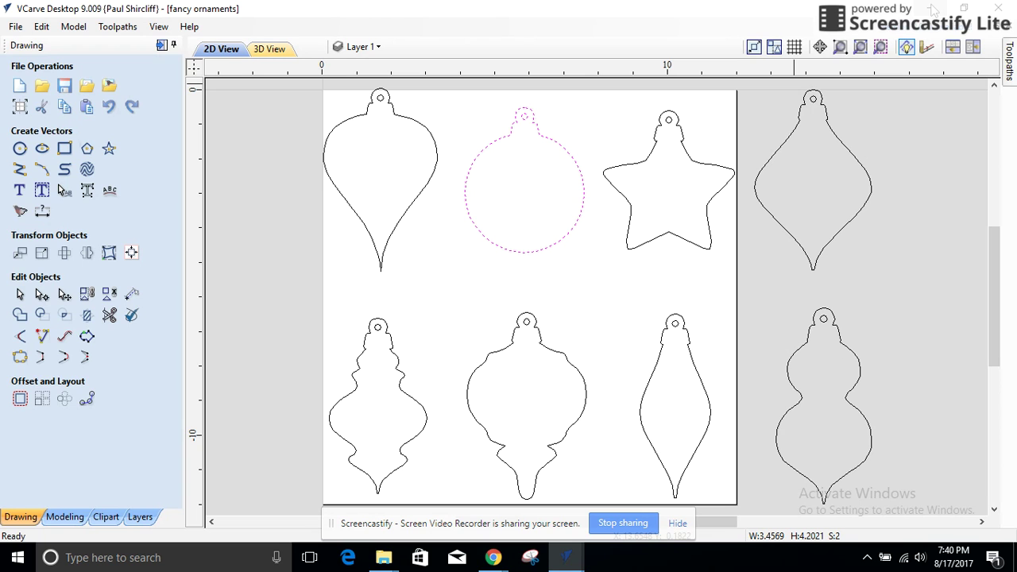
{"action": "left_click", "coordinate": [999, 9]}
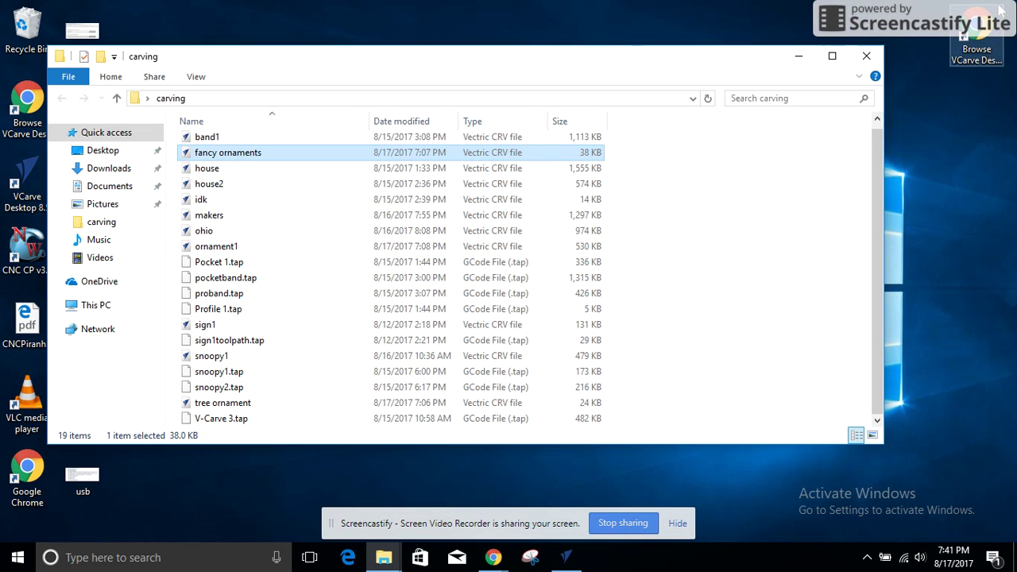
Restore the ornament1 window and show its ornament1 and ornament1drill toolpaths
{"action": "left_click", "coordinate": [566, 555]}
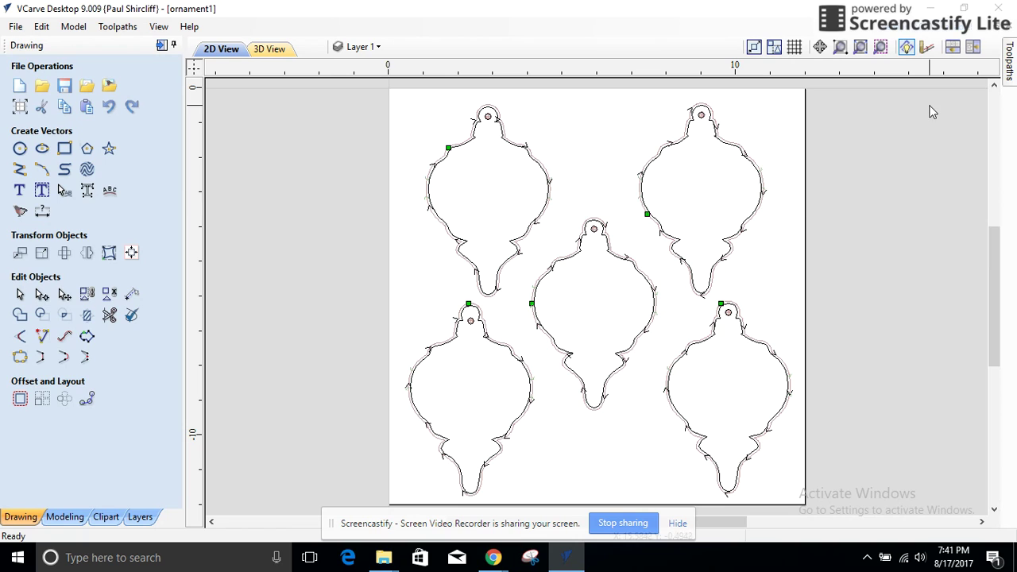
{"action": "left_click", "coordinate": [1009, 60]}
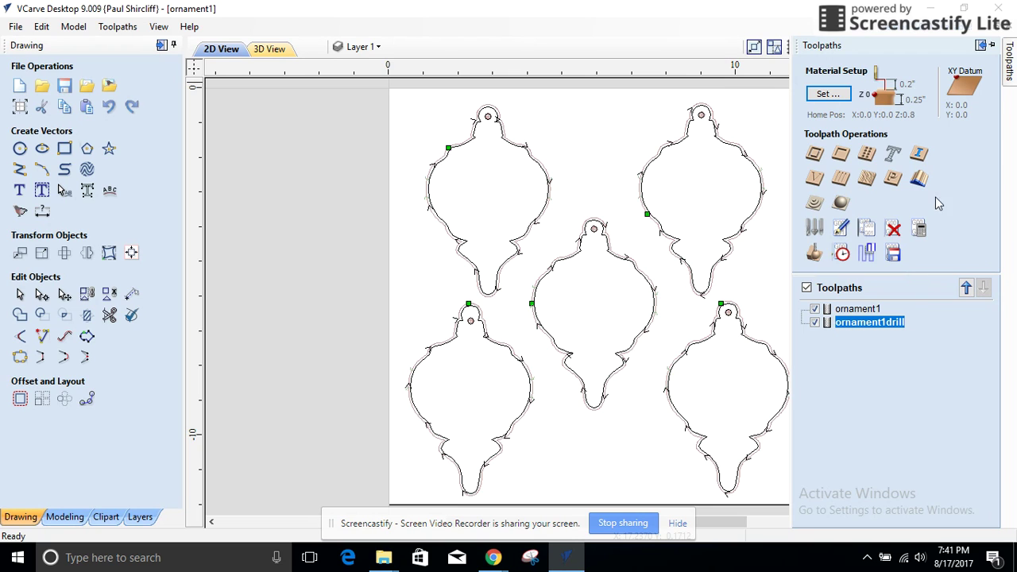
{"action": "left_click", "coordinate": [840, 229]}
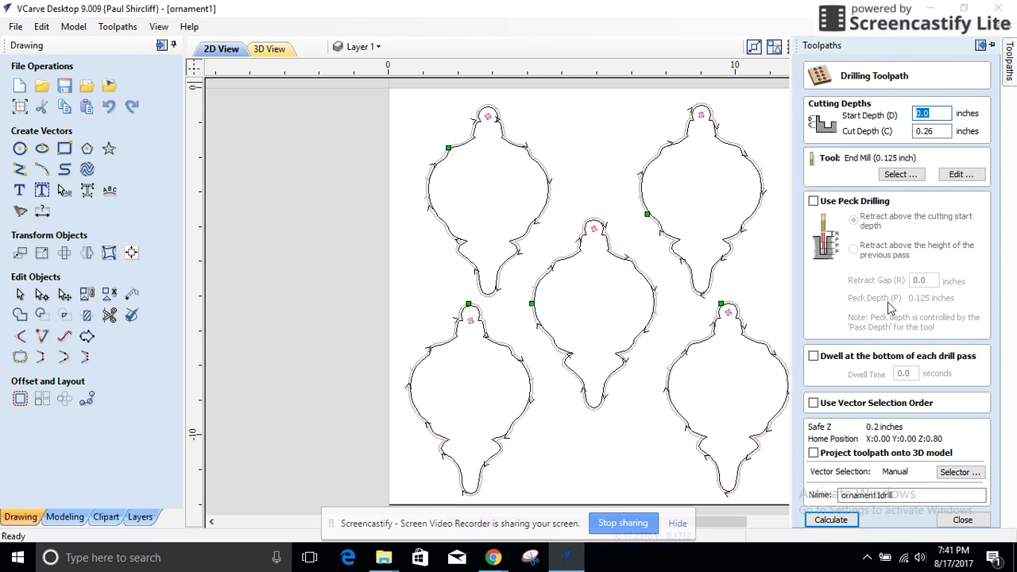
{"action": "left_click", "coordinate": [929, 131]}
{"action": "key", "text": "BackSpace"}
{"action": "type", "text": "6"}
{"action": "left_click", "coordinate": [963, 520]}
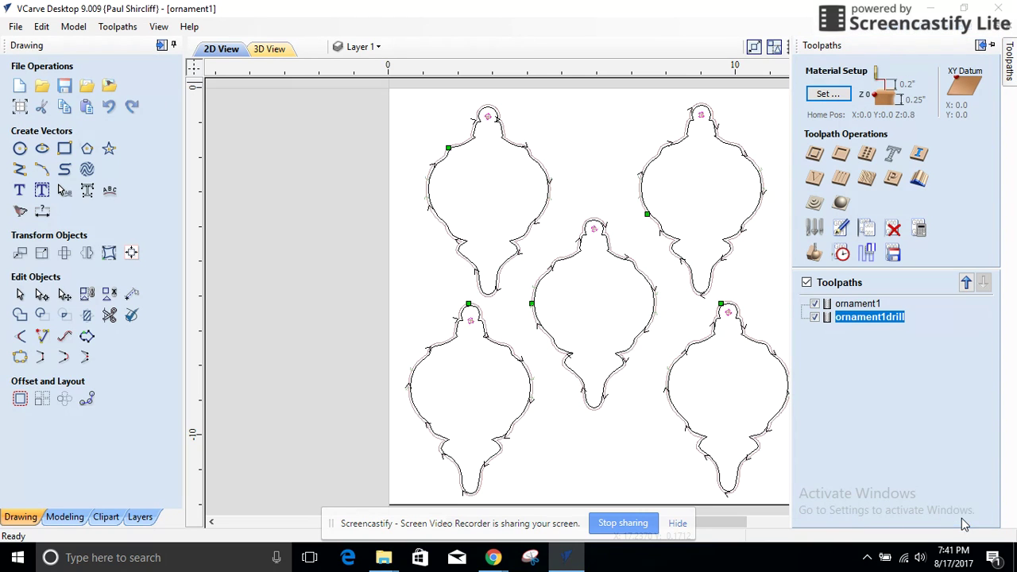
{"action": "left_click", "coordinate": [859, 304]}
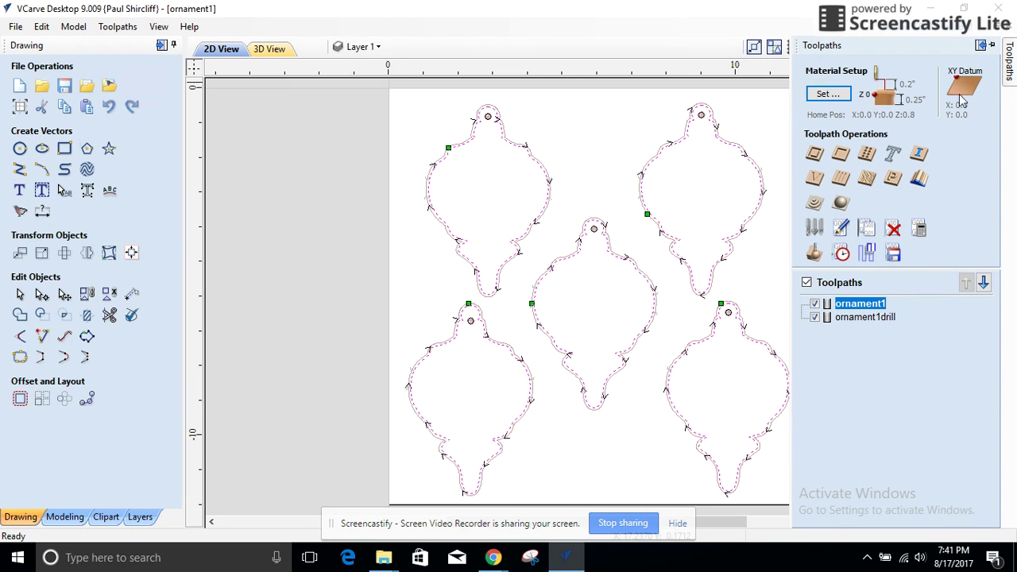
Open the ornament1 profile toolpath settings for editing
{"action": "left_click", "coordinate": [1009, 68]}
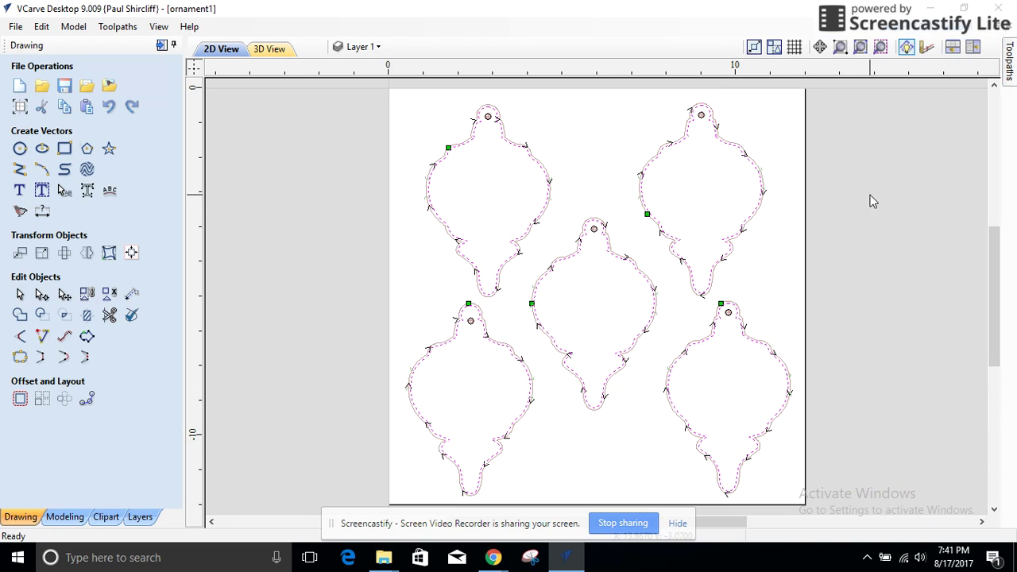
{"action": "left_click", "coordinate": [1009, 67]}
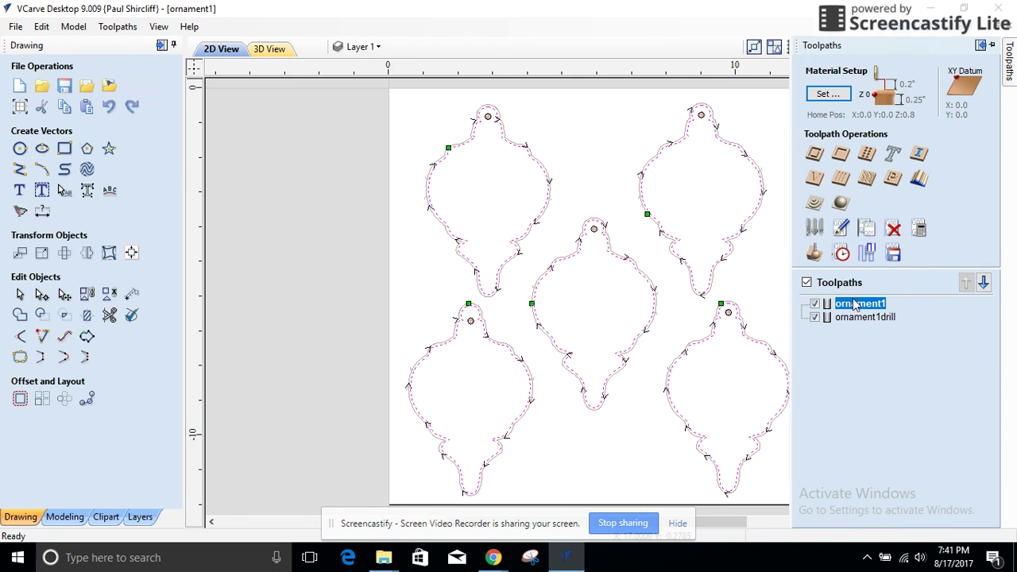
{"action": "left_click", "coordinate": [840, 226]}
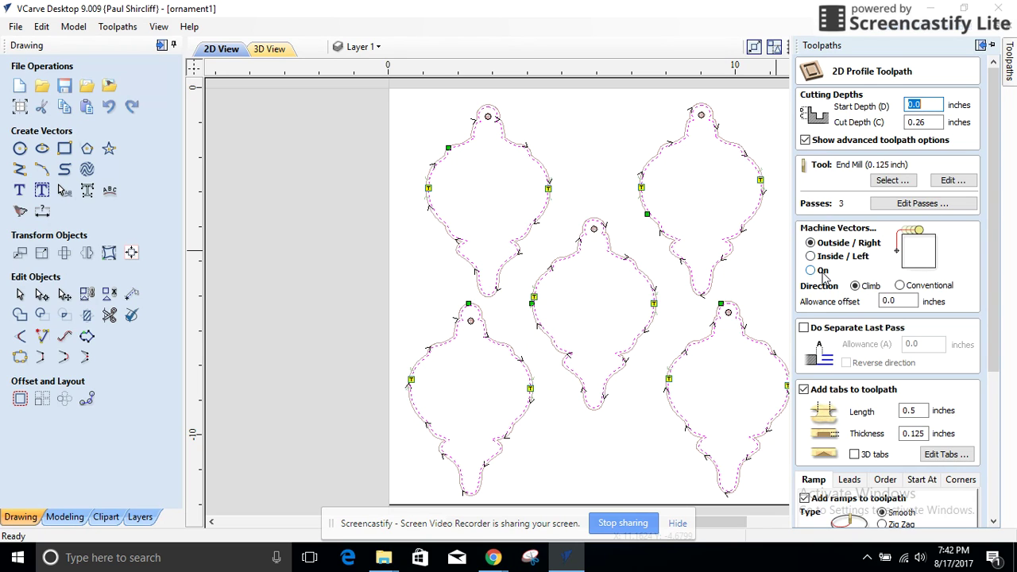
{"action": "scroll", "coordinate": [854, 401], "scroll_direction": "down", "scroll_amount": 2}
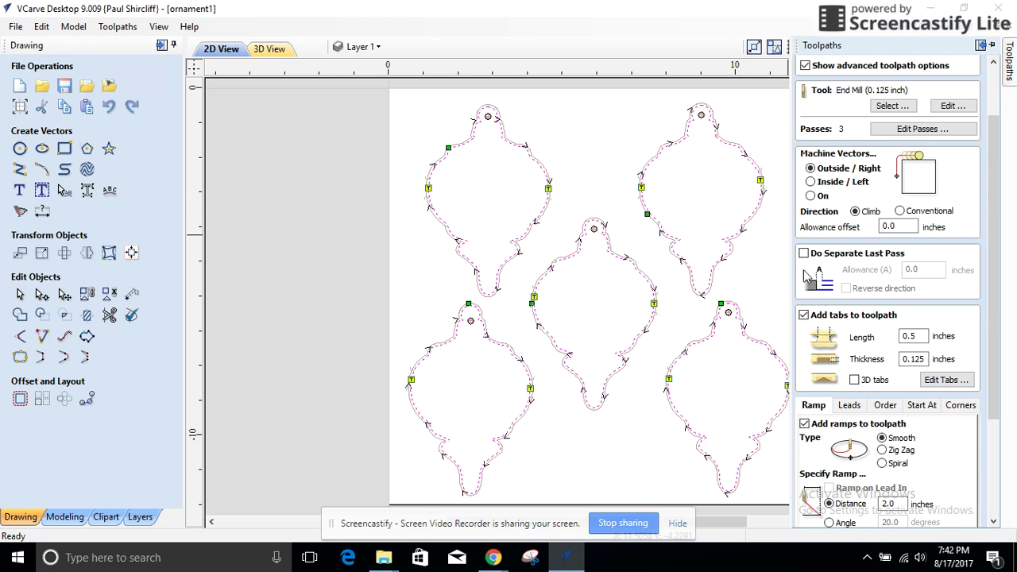
Review the 0.5 × 0.125 inch tabs and enable smooth ramps over a 2.0 inch distance
{"action": "left_click", "coordinate": [929, 380]}
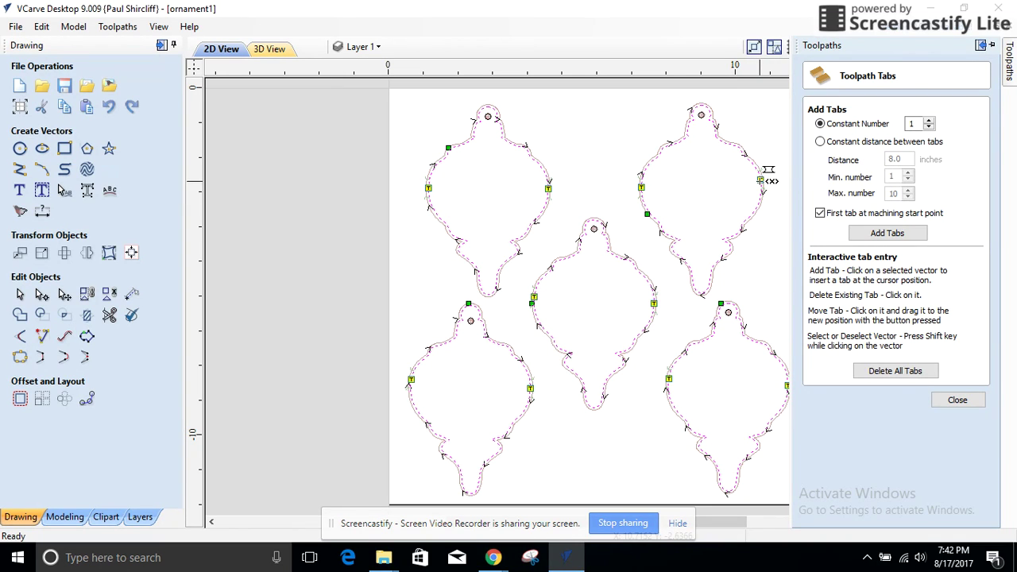
{"action": "left_click", "coordinate": [965, 399]}
{"action": "scroll", "coordinate": [877, 380], "scroll_direction": "down", "scroll_amount": 3}
{"action": "scroll", "coordinate": [877, 380], "scroll_direction": "down", "scroll_amount": 2}
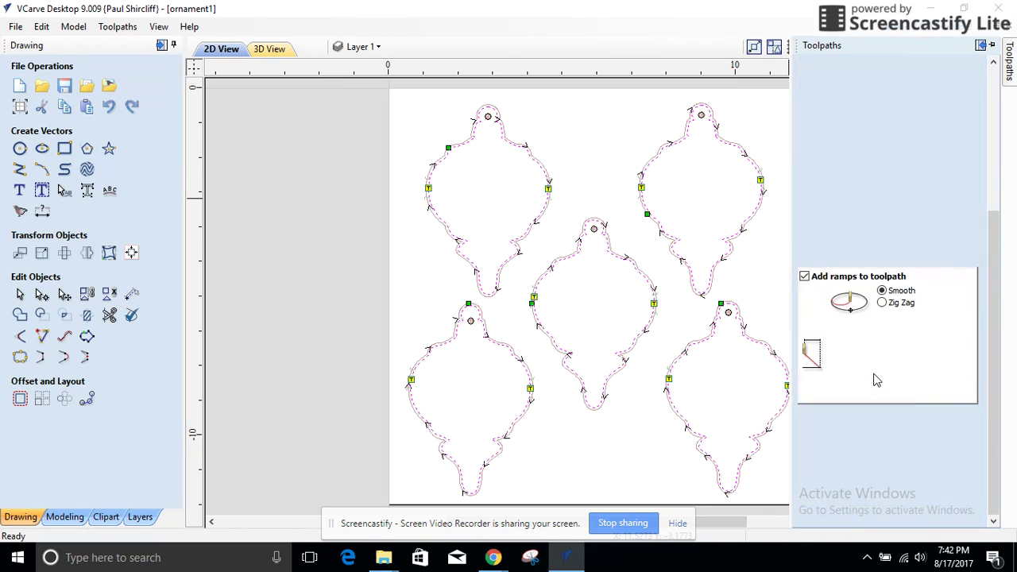
{"action": "left_click", "coordinate": [805, 276]}
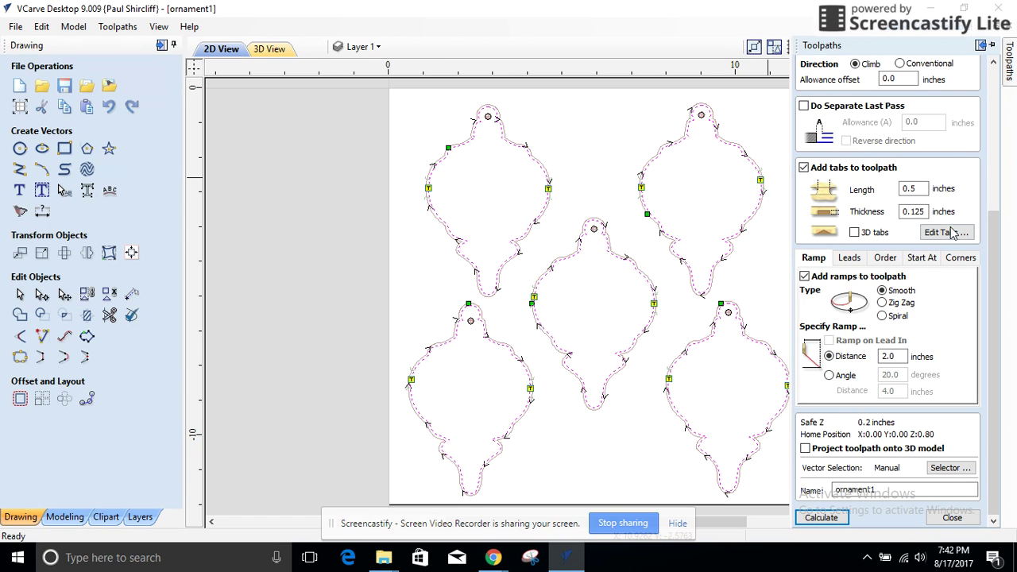
{"action": "scroll", "coordinate": [951, 230], "scroll_direction": "up", "scroll_amount": 5}
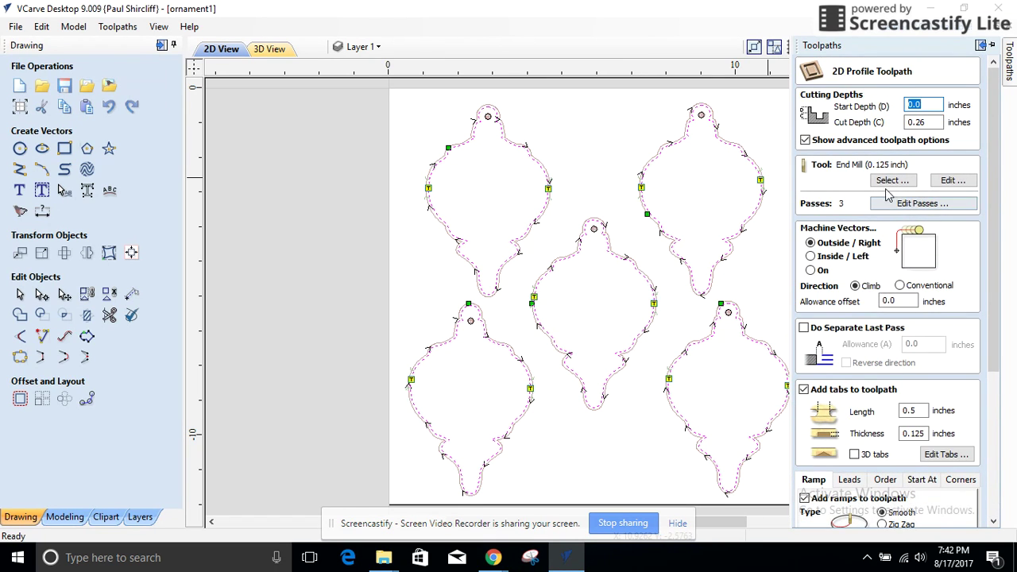
Check the three pass depths unchanged, then calculate the profile past the 0.260-inch cut-through warning
{"action": "left_click", "coordinate": [892, 206]}
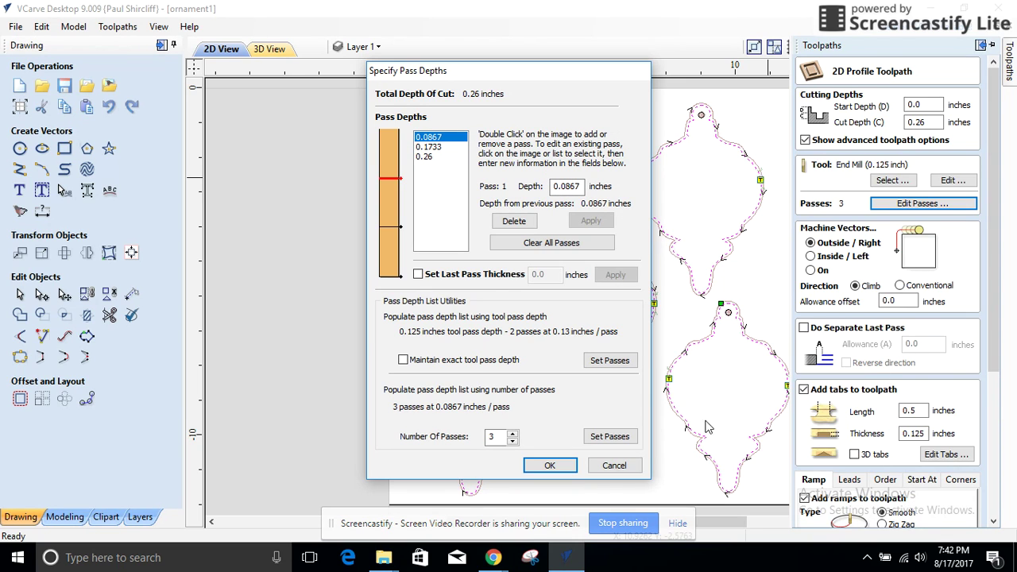
{"action": "left_click", "coordinate": [628, 466]}
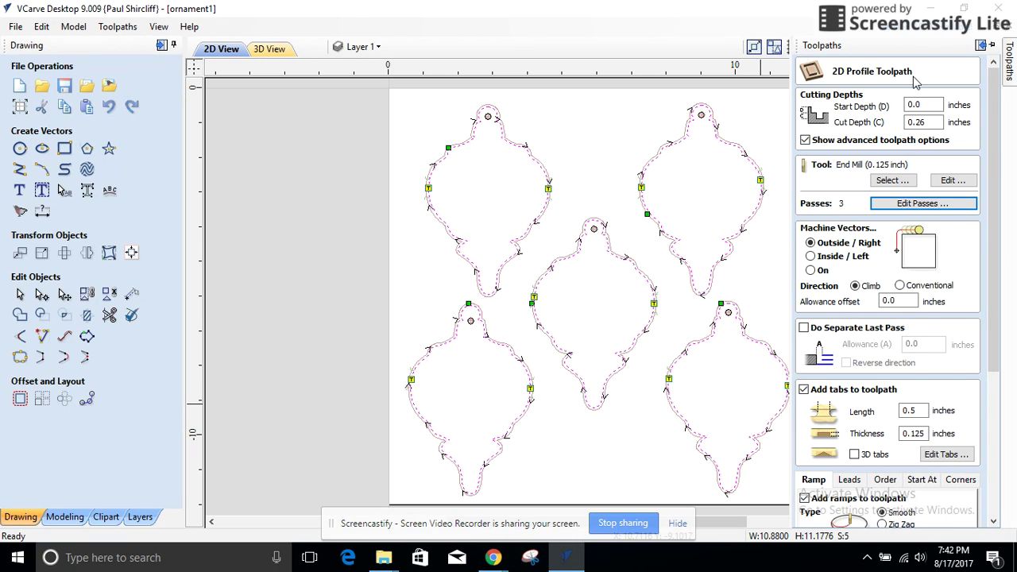
{"action": "scroll", "coordinate": [878, 459], "scroll_direction": "down", "scroll_amount": 6}
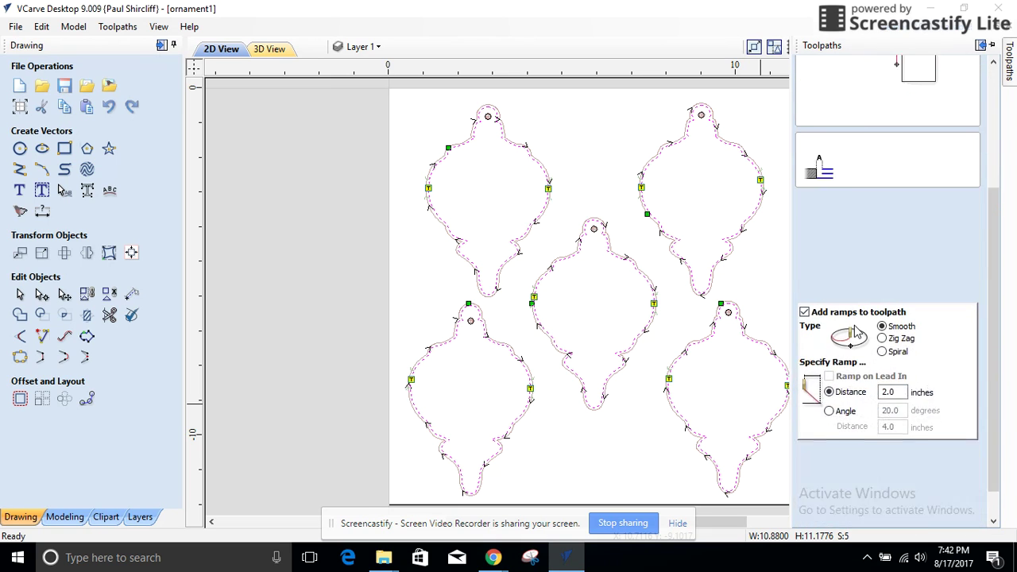
{"action": "left_click", "coordinate": [821, 523]}
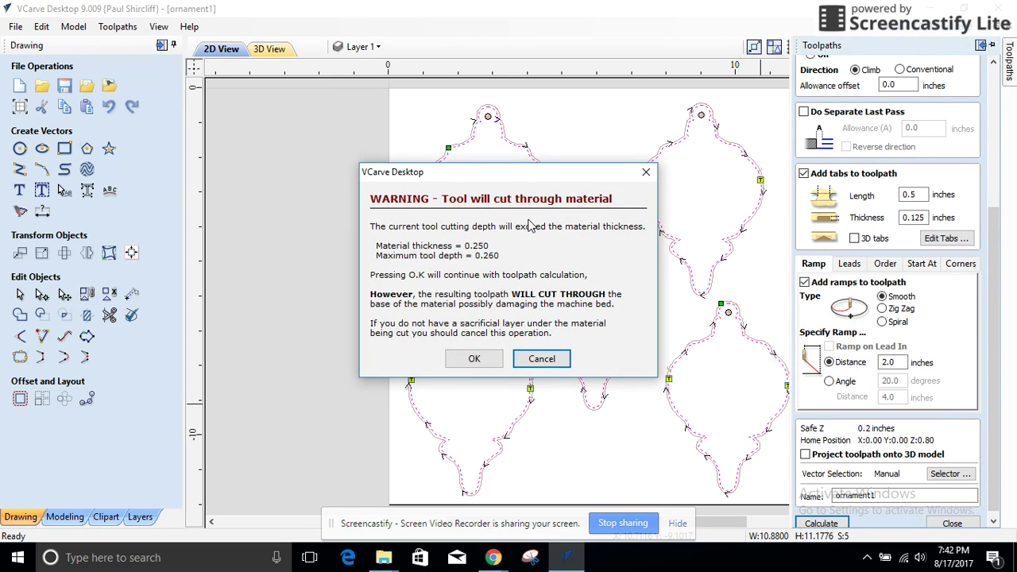
{"action": "left_click", "coordinate": [468, 360]}
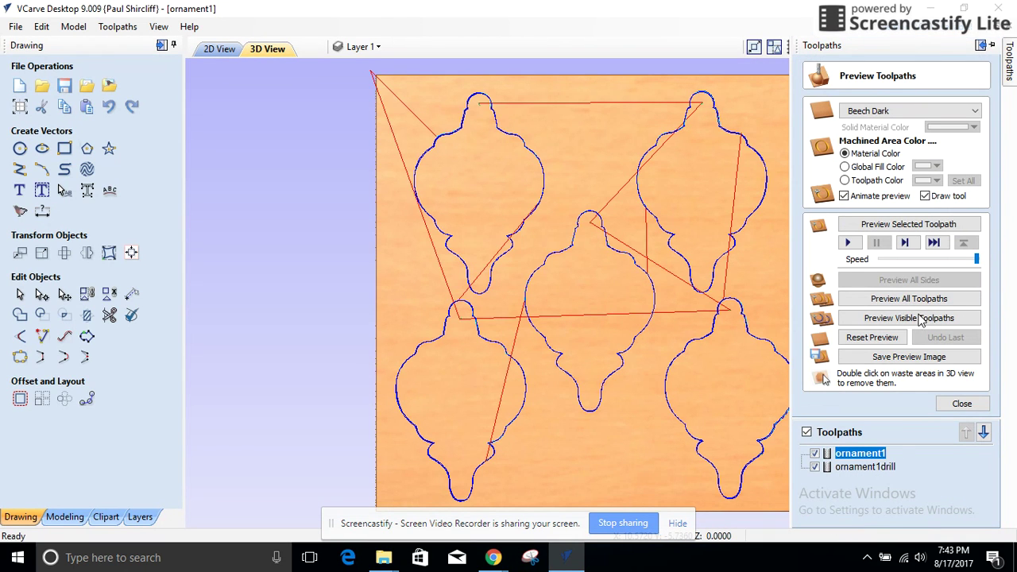
Simulate the ornament toolpaths in 3D and review the ornament1drill drilling settings without changes
{"action": "left_click", "coordinate": [920, 317]}
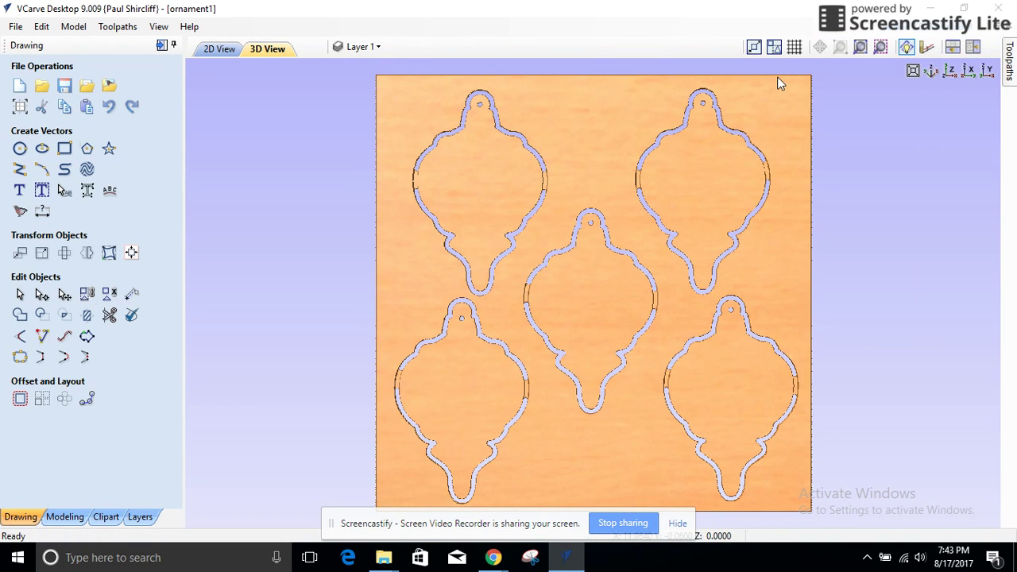
{"action": "mouse_move", "coordinate": [1009, 73]}
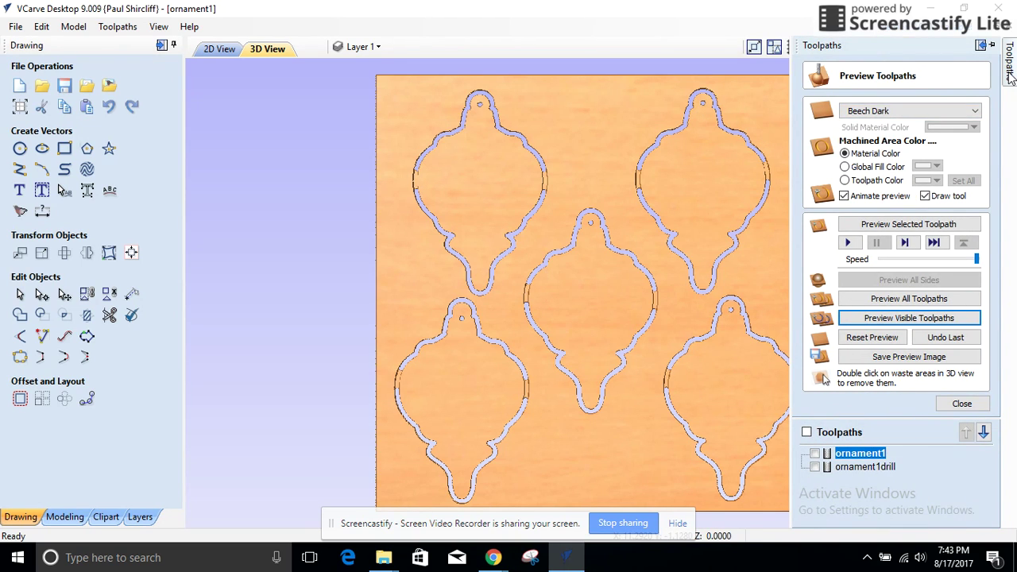
{"action": "left_click", "coordinate": [855, 469]}
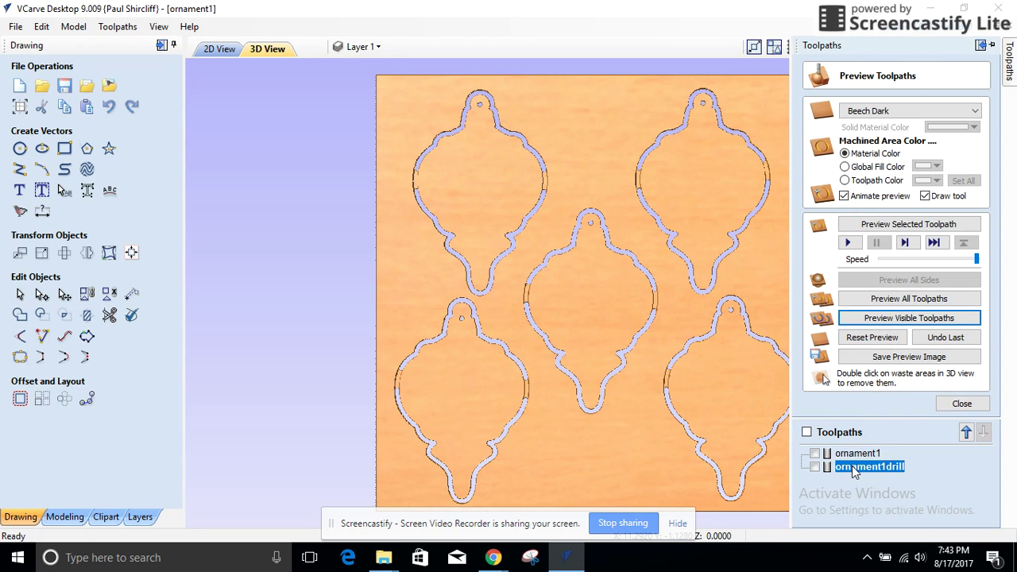
{"action": "left_click", "coordinate": [957, 405]}
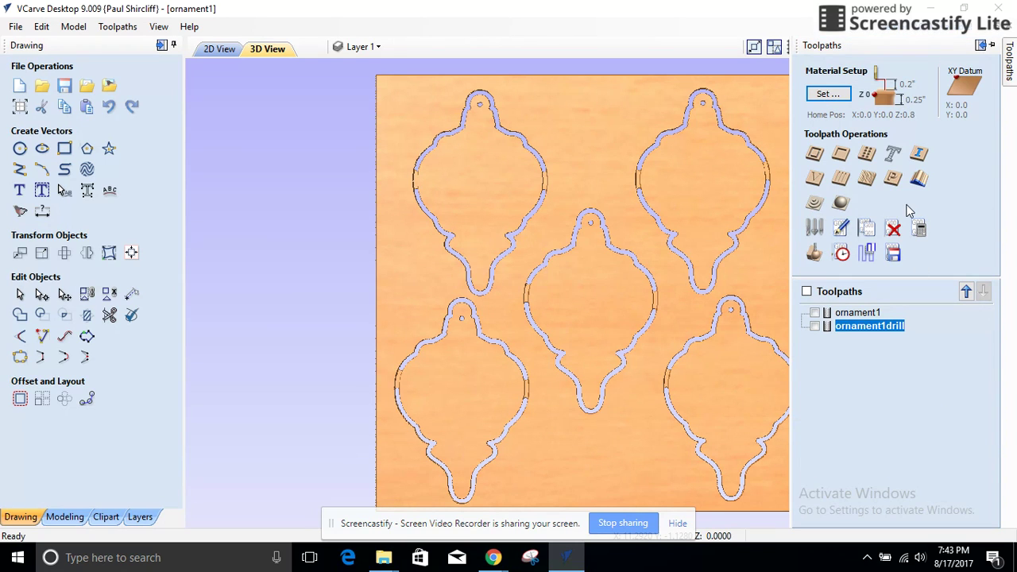
{"action": "left_click", "coordinate": [868, 157]}
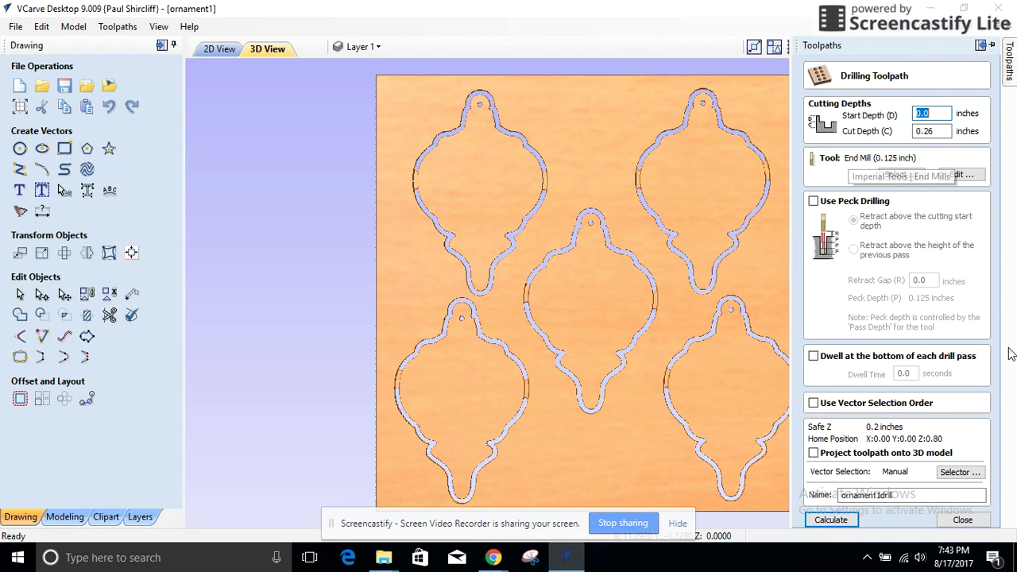
{"action": "left_click", "coordinate": [962, 520]}
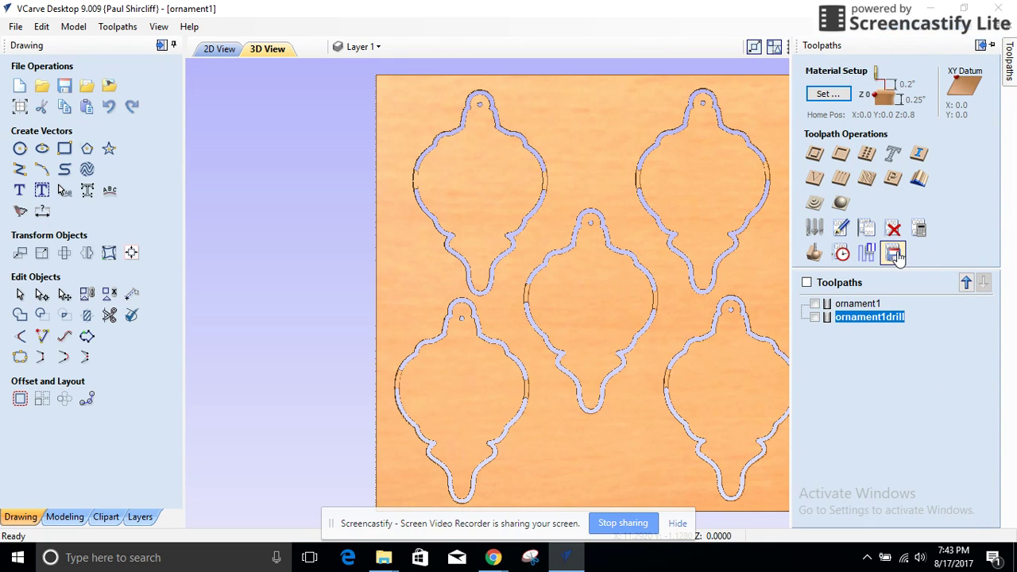
Review the toolpath summary showing 00:12:39 total machining time, then close it
{"action": "left_click", "coordinate": [842, 252]}
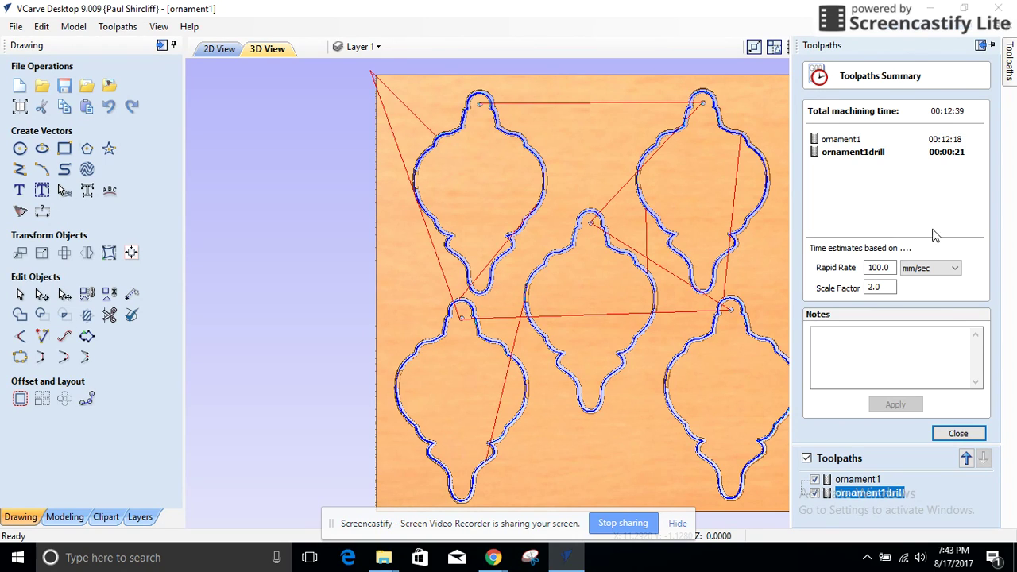
{"action": "left_click", "coordinate": [957, 433]}
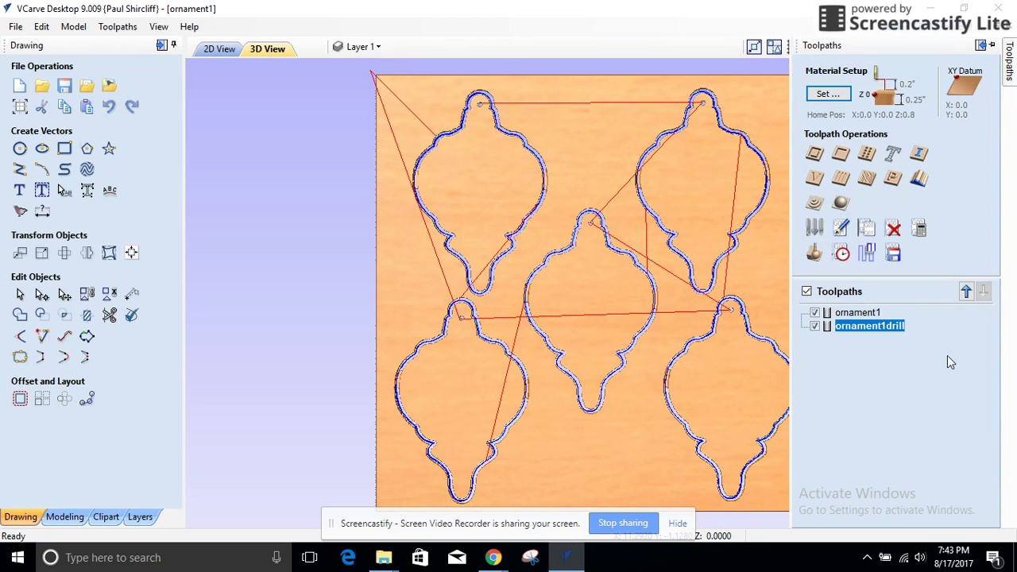
Open Save Toolpaths for ornament1 and ornament1drill with the CNC-Piranha Arcs (inch) (*.tap) post processor
{"action": "left_click", "coordinate": [891, 252]}
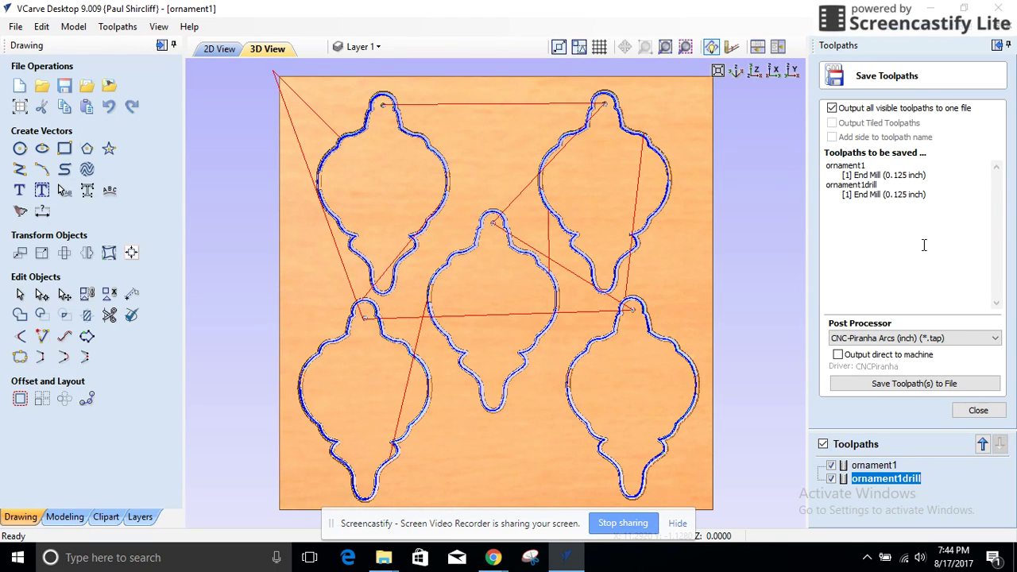
{"action": "left_click", "coordinate": [983, 339]}
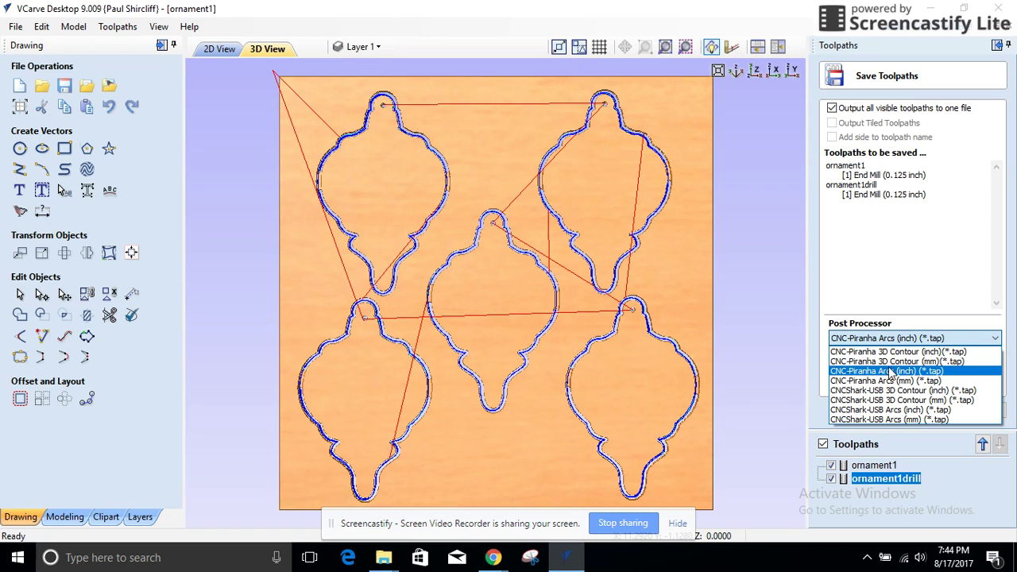
{"action": "left_click", "coordinate": [924, 242]}
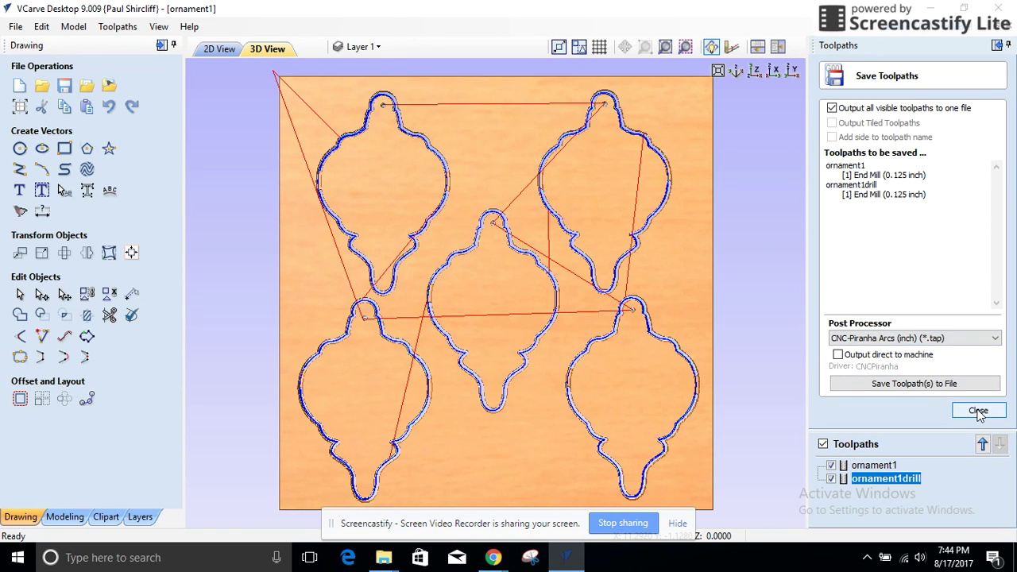